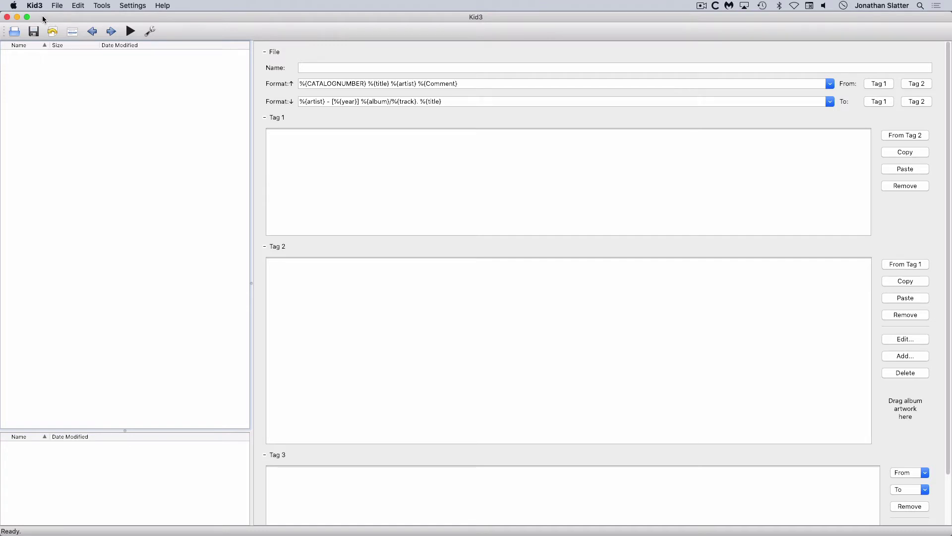
Step: Load the Tag folder from the desktop into the Kid3 file list
{"action": "left_click_drag", "start_coordinate": [42, 17], "coordinate": [42, 16]}
{"action": "left_click_drag", "start_coordinate": [55, 17], "coordinate": [224, 18]}
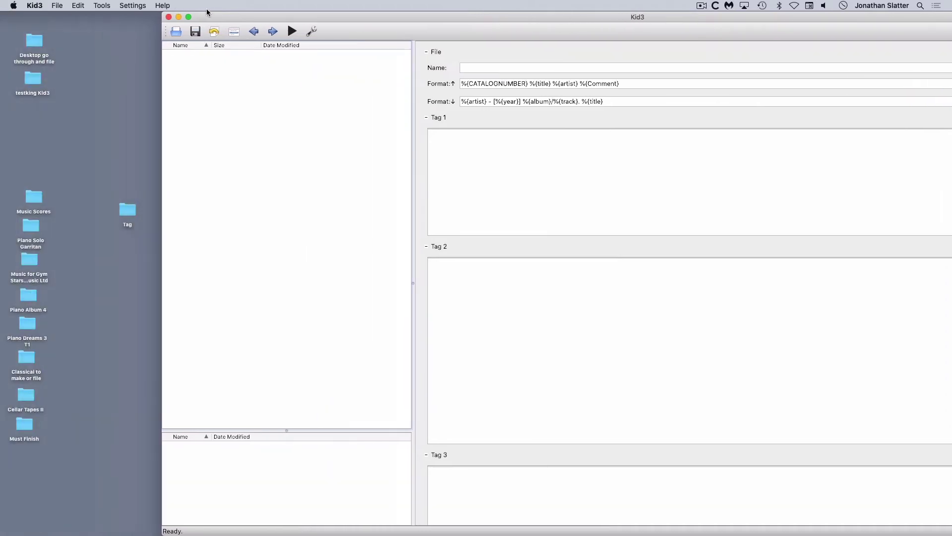
{"action": "left_click_drag", "start_coordinate": [129, 206], "coordinate": [211, 91]}
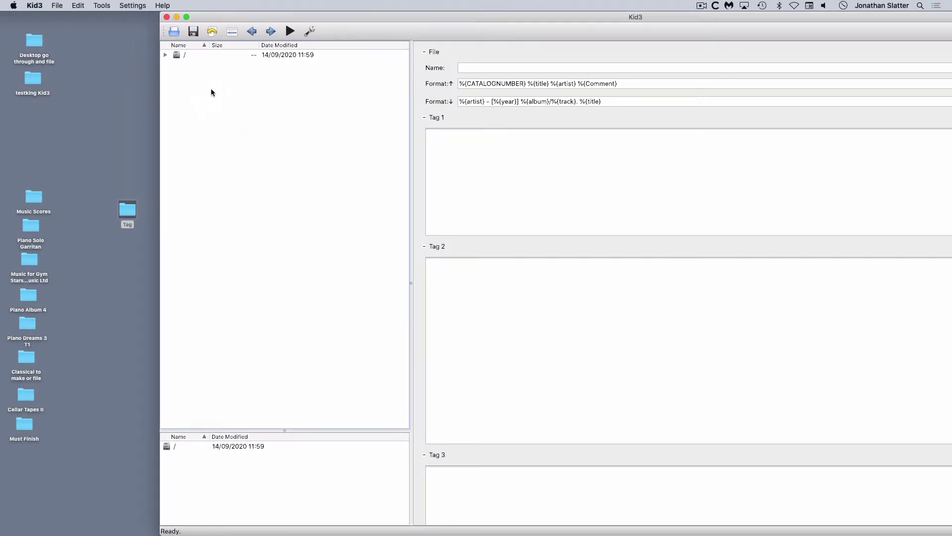
{"action": "left_click_drag", "start_coordinate": [215, 16], "coordinate": [59, 18]}
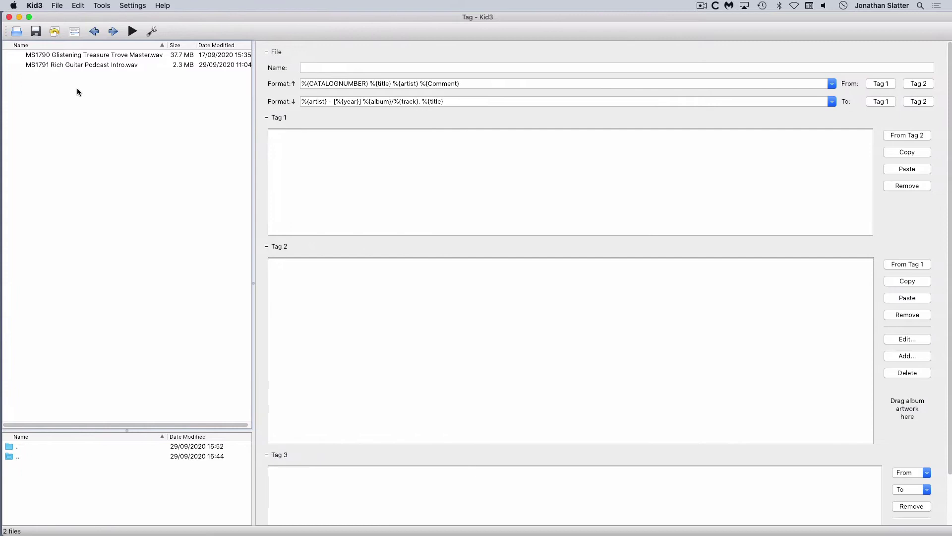
{"action": "left_click", "coordinate": [61, 66]}
{"action": "left_click", "coordinate": [58, 55]}
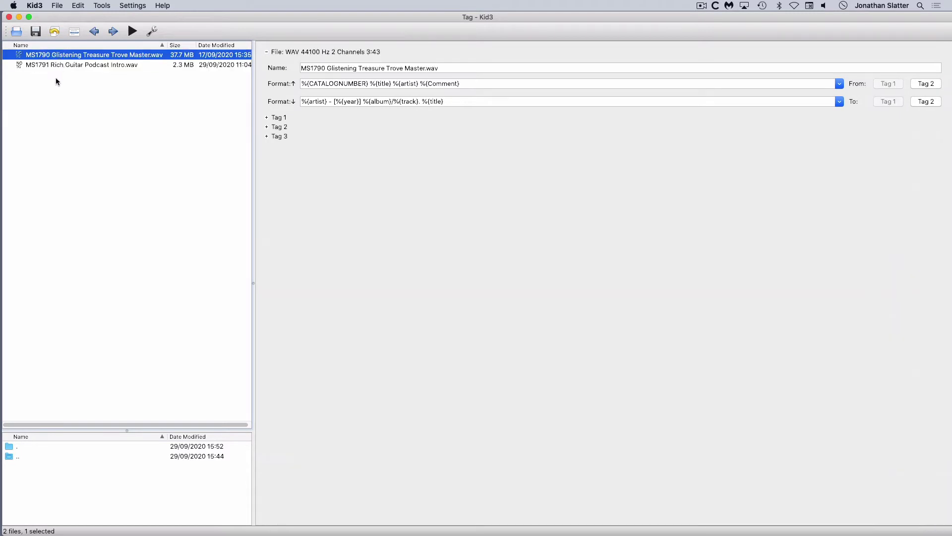
{"action": "left_click", "coordinate": [55, 76]}
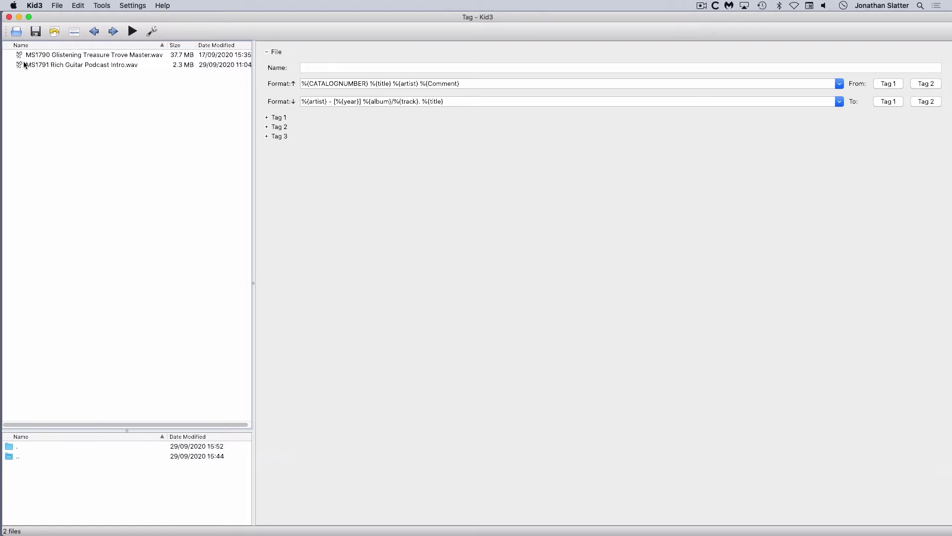
Step: Show the Tag 1 and Tag 2 fields of MS1790 Glistening Treasure Trove Master.wav
{"action": "left_click", "coordinate": [92, 59]}
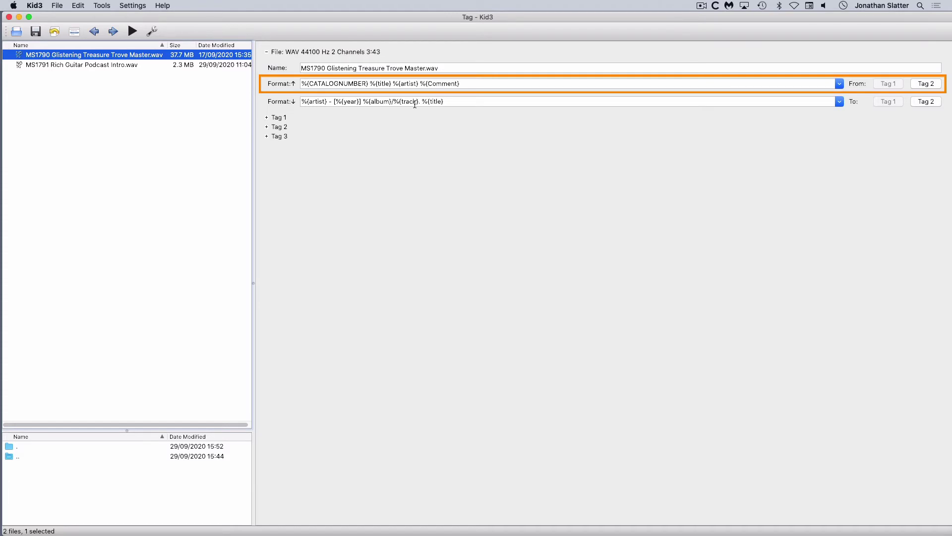
{"action": "mouse_move", "coordinate": [414, 104]}
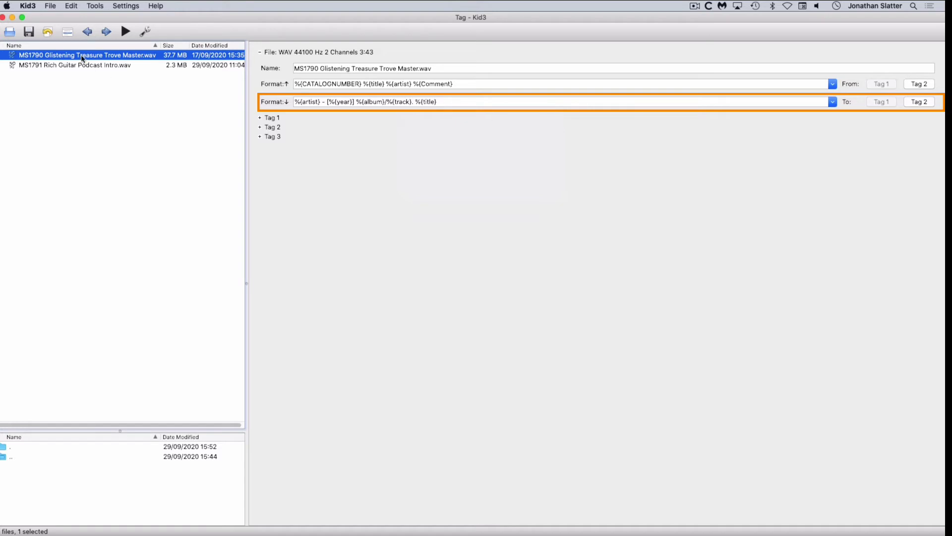
{"action": "left_click", "coordinate": [260, 117]}
{"action": "left_click", "coordinate": [261, 247]}
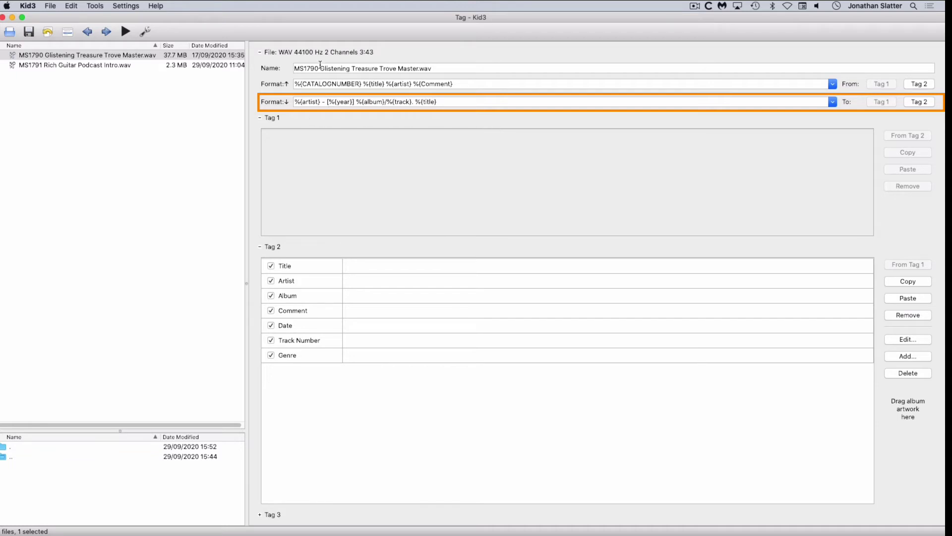
Step: Try to fill Tag 2 of the MS1790 file from its file name, and look through the available format patterns
{"action": "left_click", "coordinate": [127, 56]}
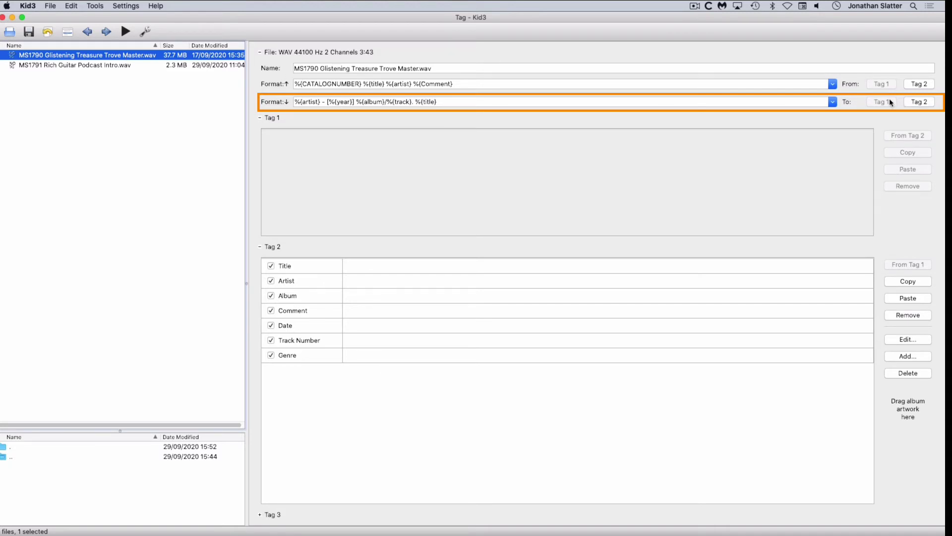
{"action": "left_click", "coordinate": [919, 101]}
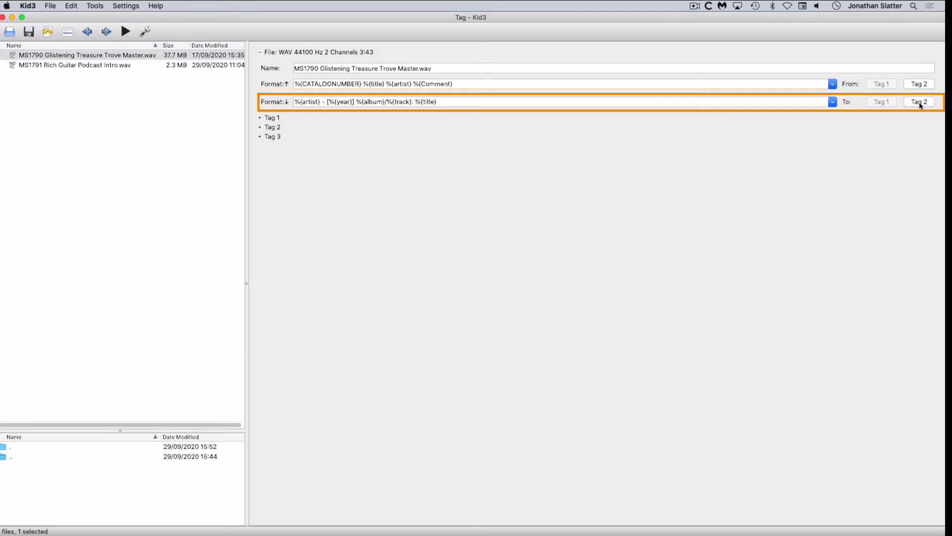
{"action": "left_click", "coordinate": [260, 126]}
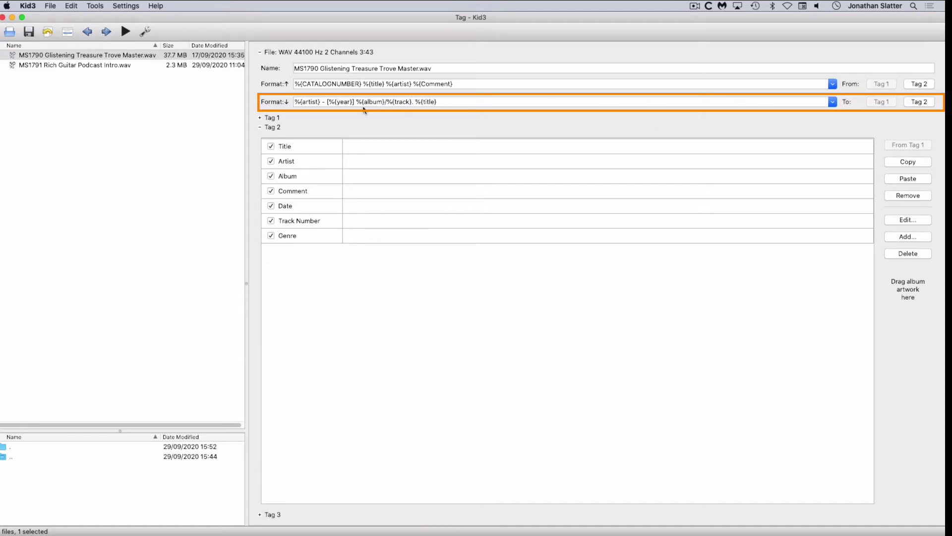
{"action": "left_click", "coordinate": [834, 105]}
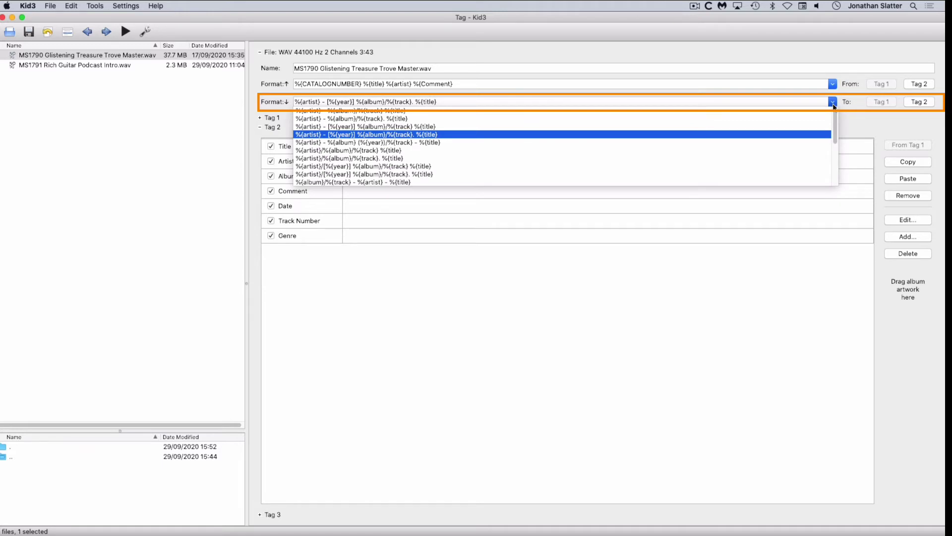
{"action": "left_click", "coordinate": [833, 105]}
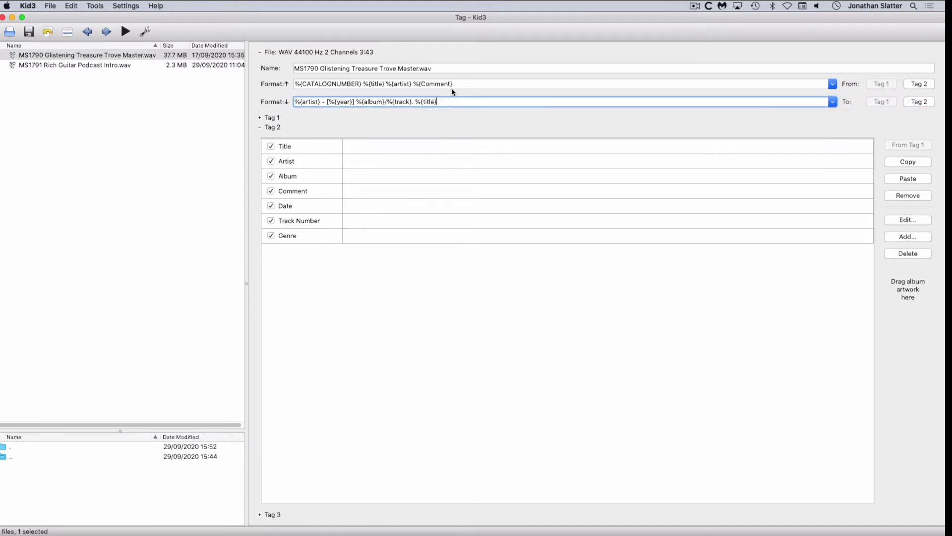
{"action": "mouse_move", "coordinate": [451, 88]}
Step: For both WAV files, set the Tag 2 Artist to "Composer" followed by the composer's full name, and enable that field
{"action": "left_click", "coordinate": [78, 88]}
{"action": "key", "text": "super+a"}
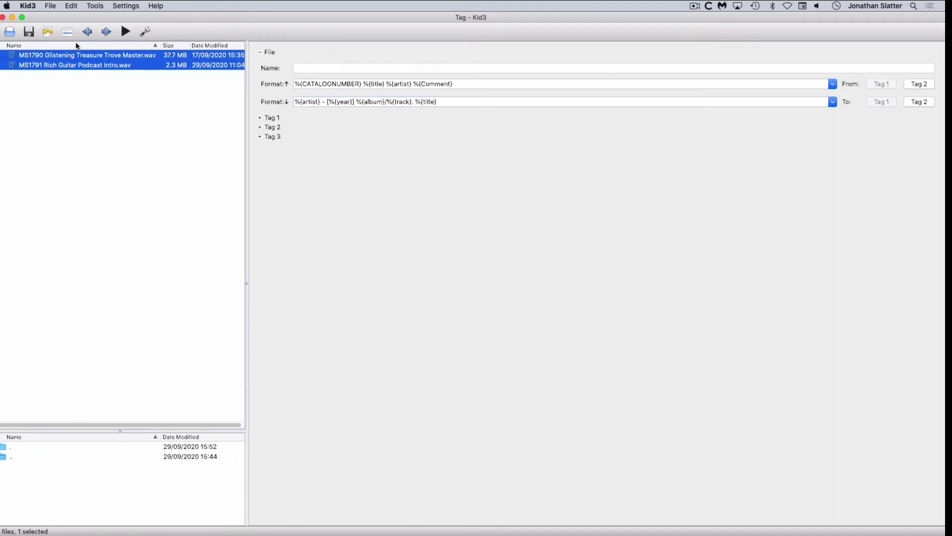
{"action": "left_click", "coordinate": [259, 127]}
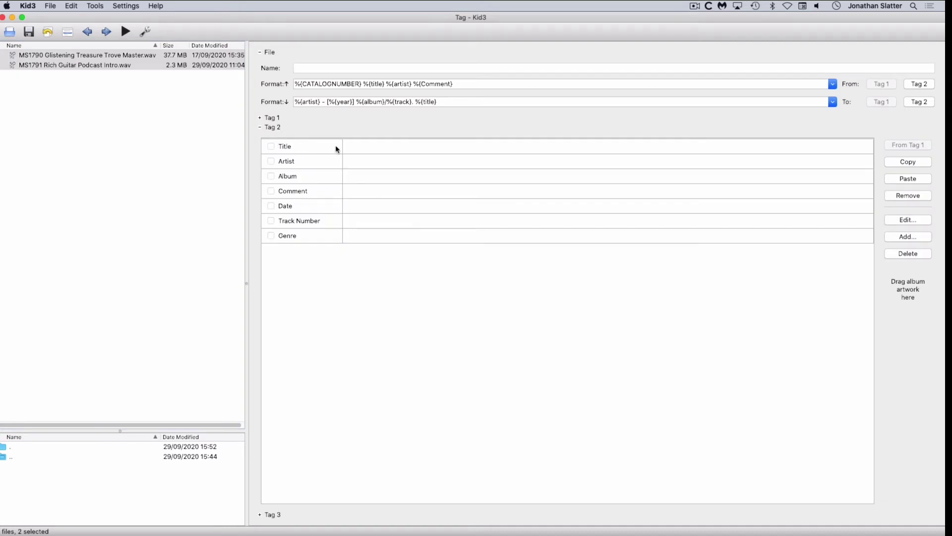
{"action": "left_click", "coordinate": [372, 162]}
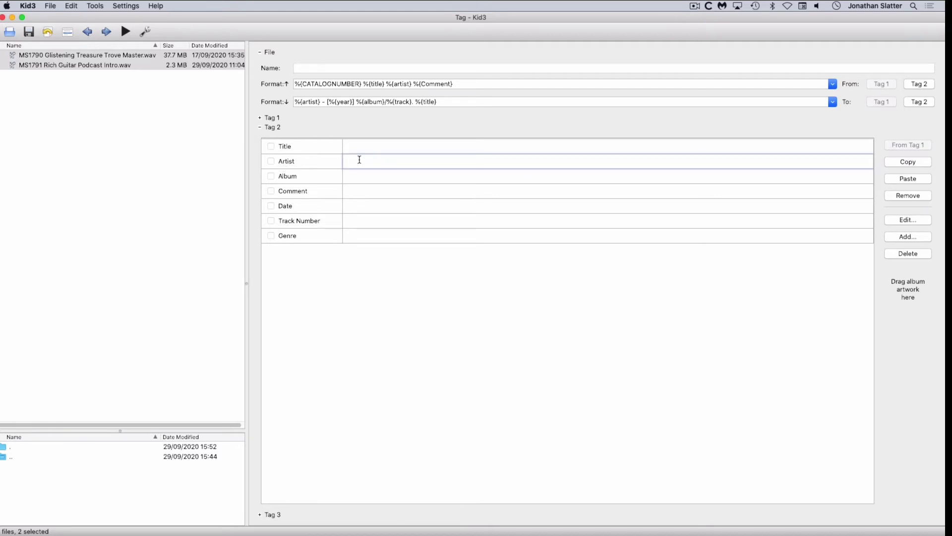
{"action": "type", "text": "Composer Jonathan Slatter"}
{"action": "key", "text": "Return"}
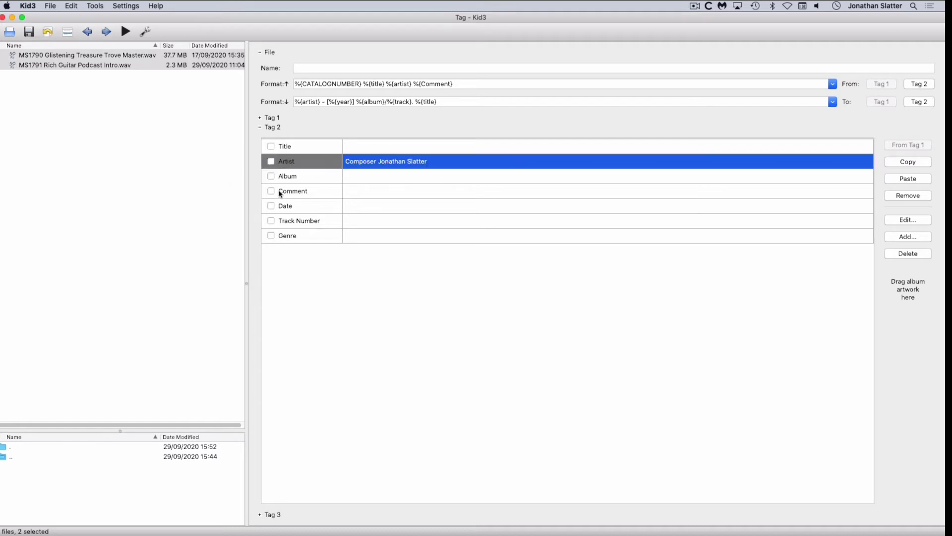
{"action": "left_click", "coordinate": [272, 162]}
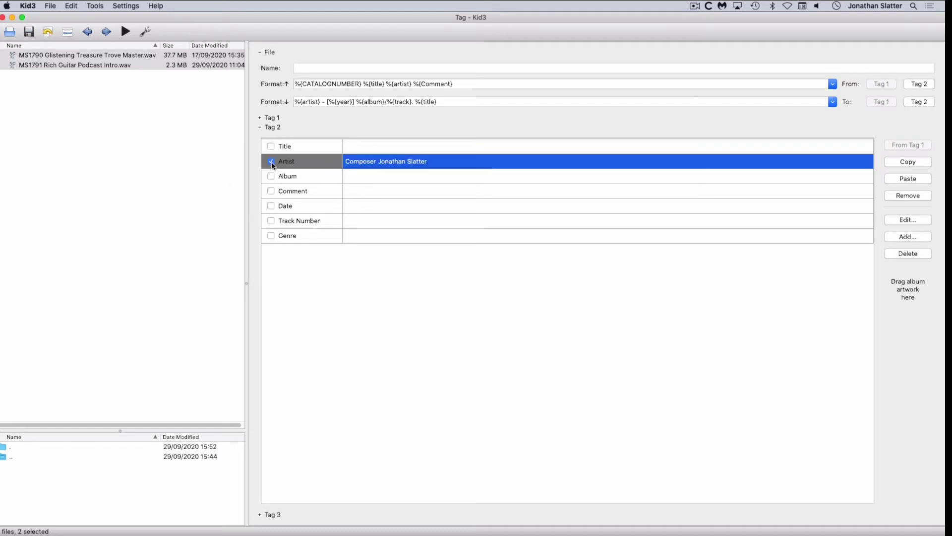
Step: Enable the Tag 2 Comment for both files and set it to "Copyright Sounds Visual Music Ltd"
{"action": "left_click", "coordinate": [271, 192]}
{"action": "double_click", "coordinate": [375, 191]}
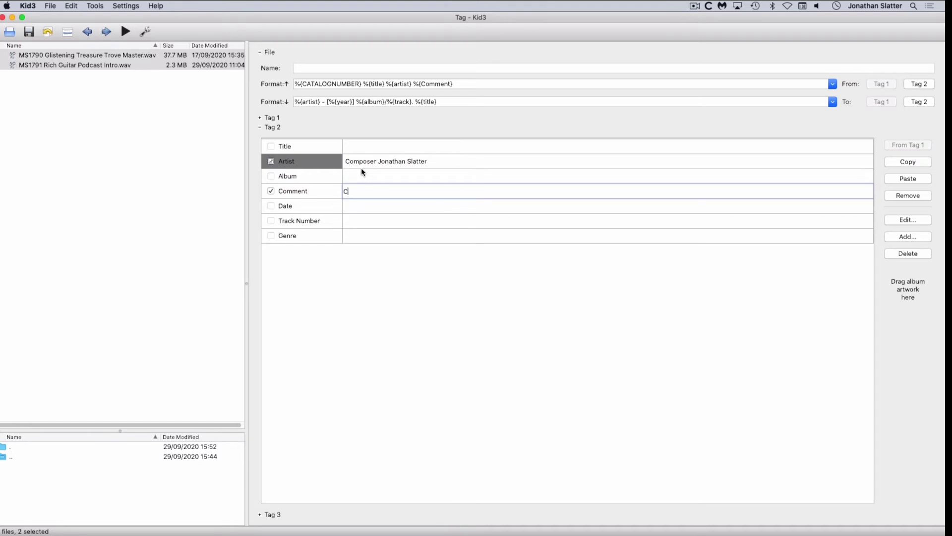
{"action": "type", "text": "Copyright Sounds Visual Music Ltd"}
{"action": "left_click", "coordinate": [326, 236]}
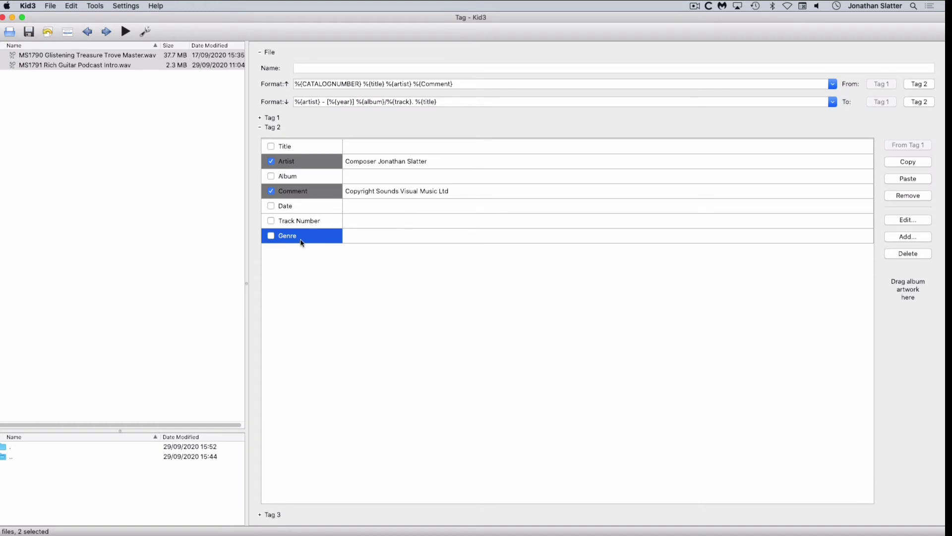
Step: Add a Catalogue Number frame with the text MS to Tag 2 of both files
{"action": "left_click", "coordinate": [905, 237]}
{"action": "left_click", "coordinate": [505, 267]}
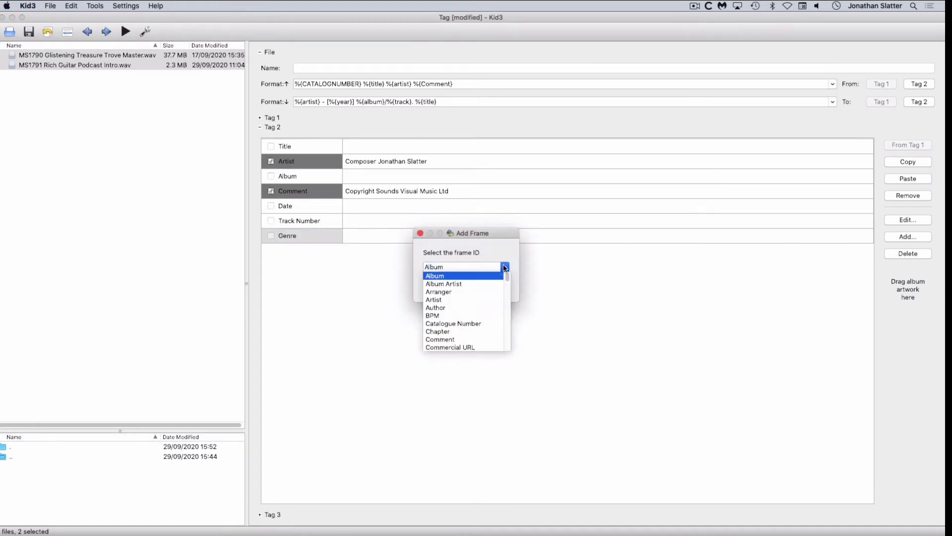
{"action": "left_click", "coordinate": [442, 324]}
{"action": "left_click", "coordinate": [484, 287]}
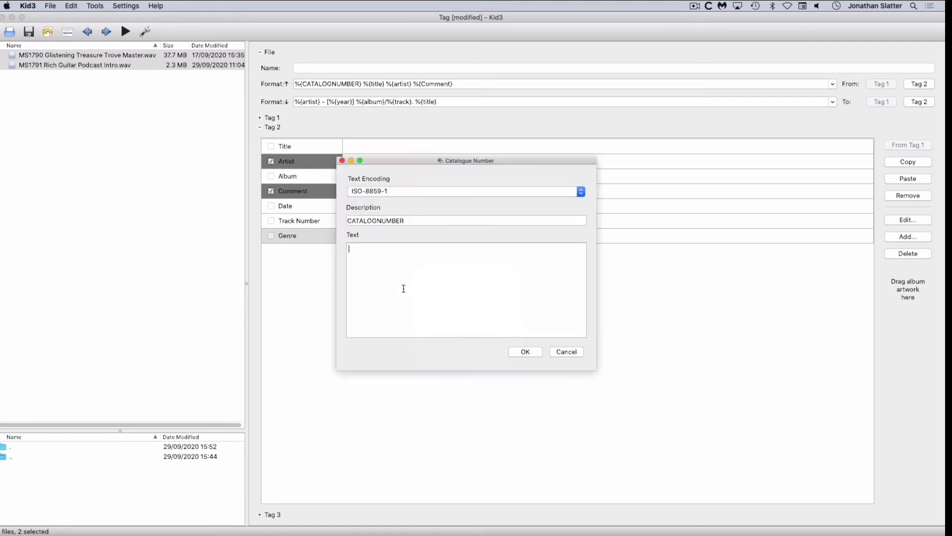
{"action": "left_click", "coordinate": [367, 258]}
{"action": "type", "text": "MS"}
{"action": "left_click", "coordinate": [528, 353]}
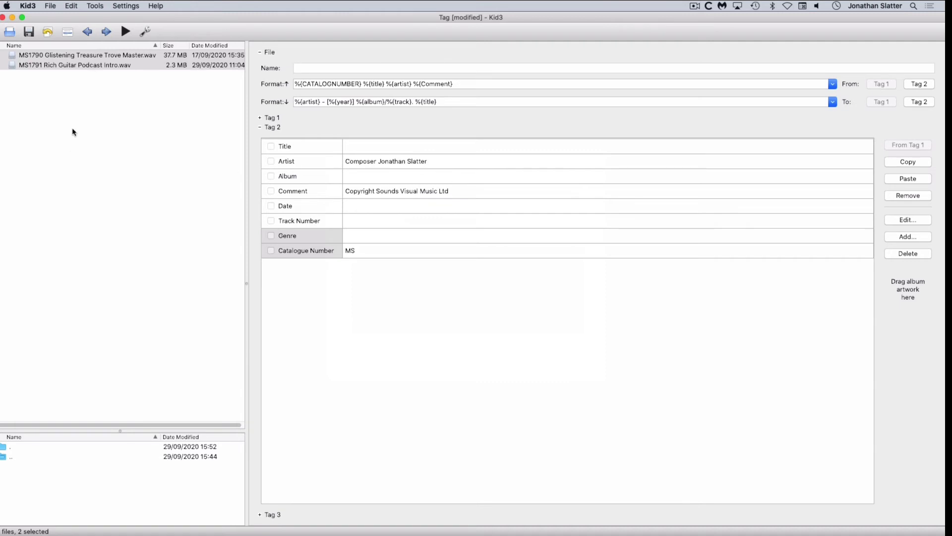
Step: For the Glistening Treasure Trove file, set the title to GLISTENING TREASURE TROVE and the catalogue number to MS1790
{"action": "left_click", "coordinate": [94, 56]}
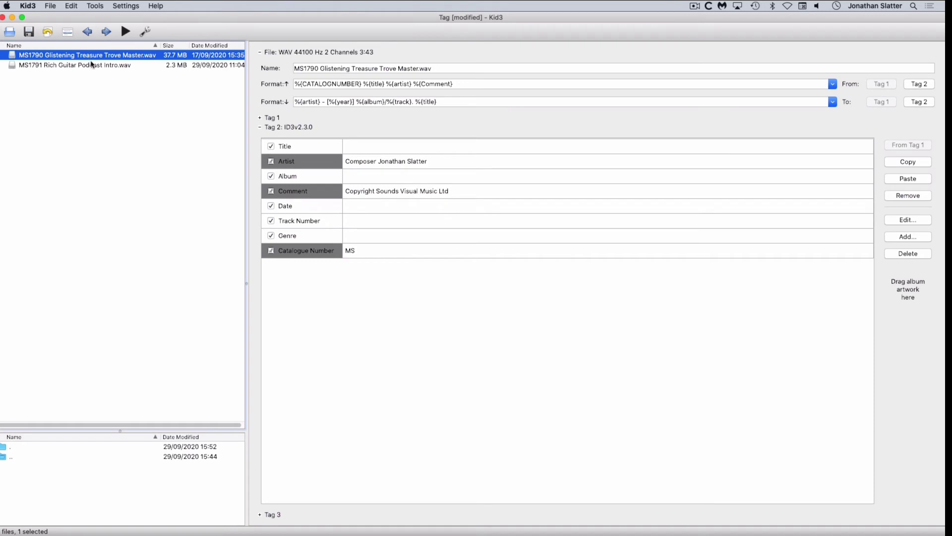
{"action": "left_click", "coordinate": [92, 64]}
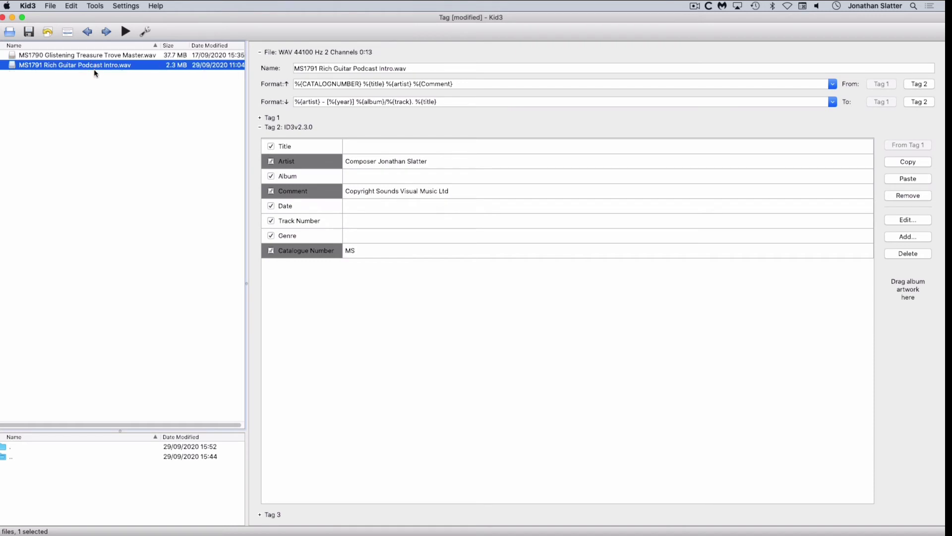
{"action": "left_click", "coordinate": [93, 56]}
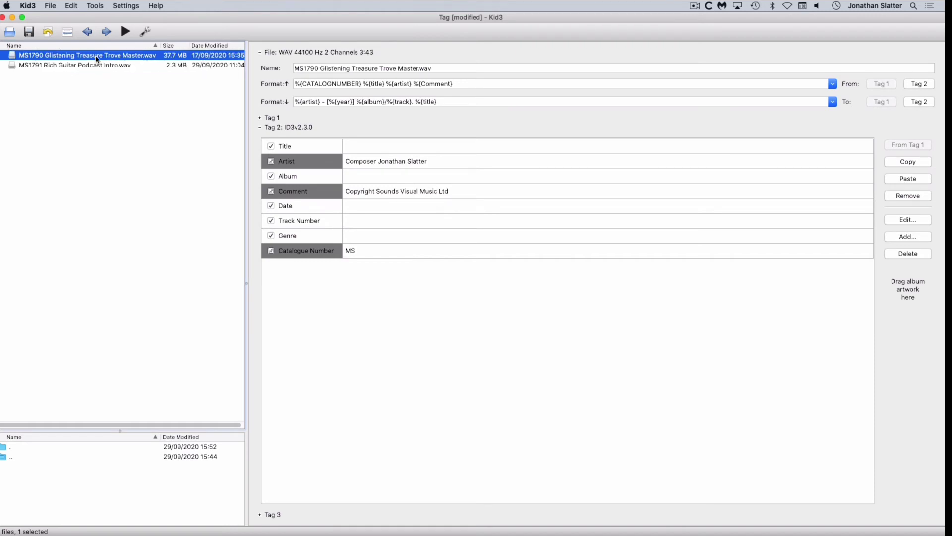
{"action": "left_click", "coordinate": [360, 147]}
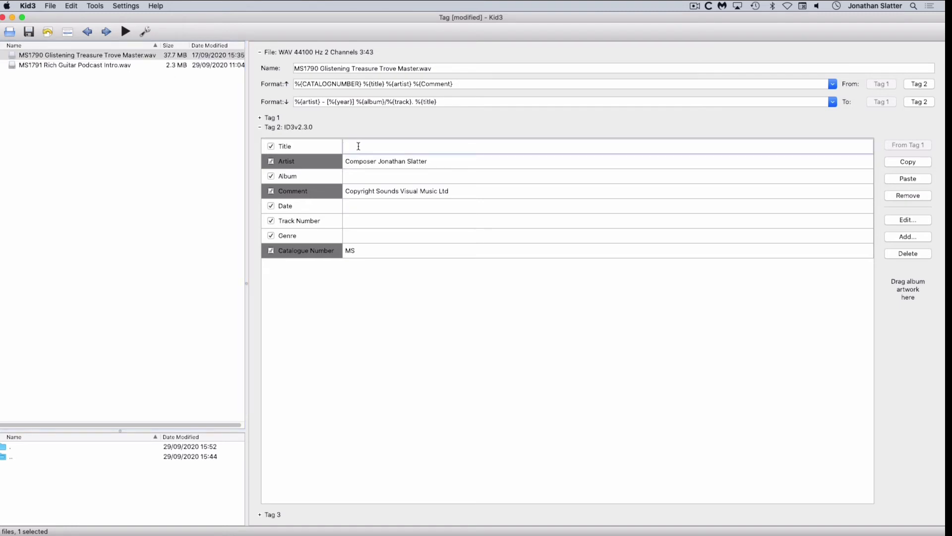
{"action": "type", "text": "GLISTEENING TREASURE TROVE"}
{"action": "double_click", "coordinate": [364, 250]}
{"action": "left_click", "coordinate": [365, 251]}
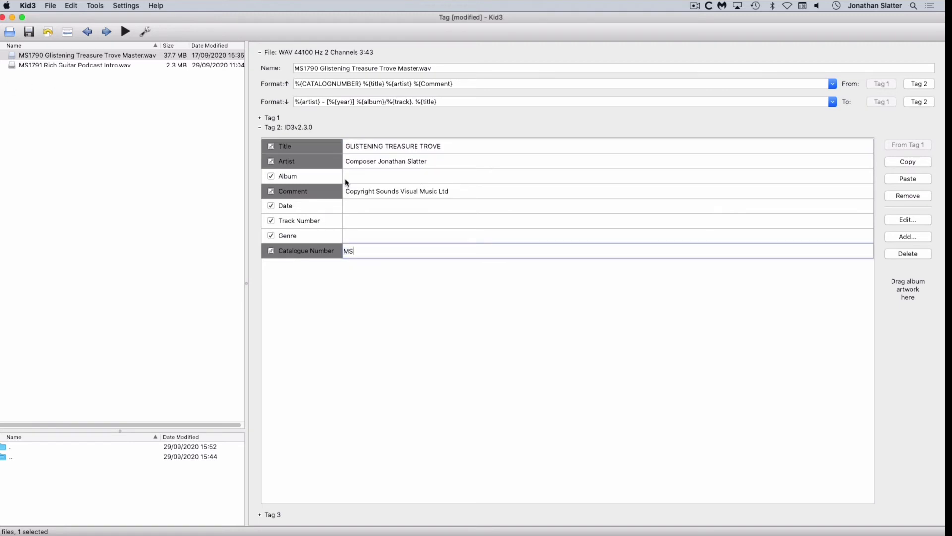
{"action": "type", "text": "1790"}
Step: For the Rich Guitar Podcast Intro file, set the title to RICH GUITAR PODCAST INTRO and the catalogue number to MS1791
{"action": "left_click", "coordinate": [199, 68]}
{"action": "double_click", "coordinate": [378, 144]}
{"action": "type", "text": "R"}
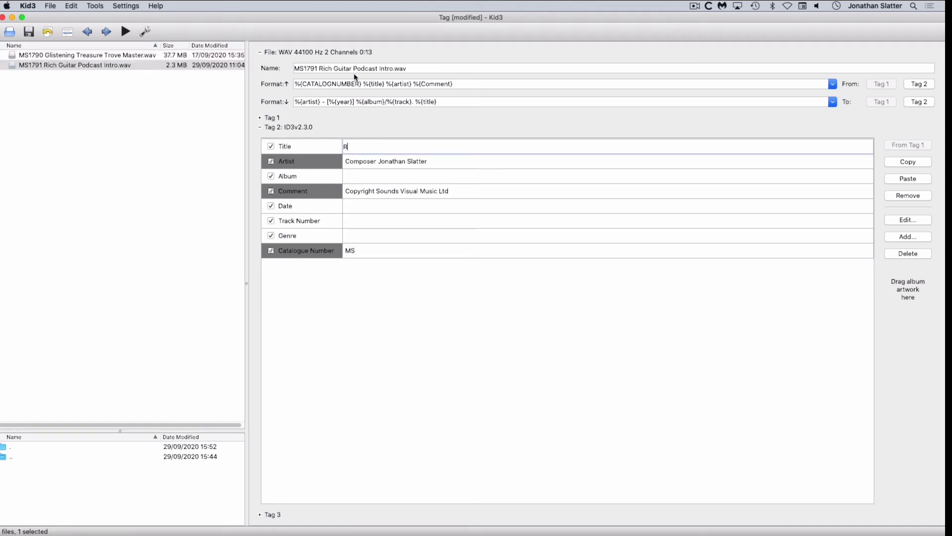
{"action": "type", "text": "ICH GUITAR PODCAST INTRO"}
{"action": "double_click", "coordinate": [356, 249]}
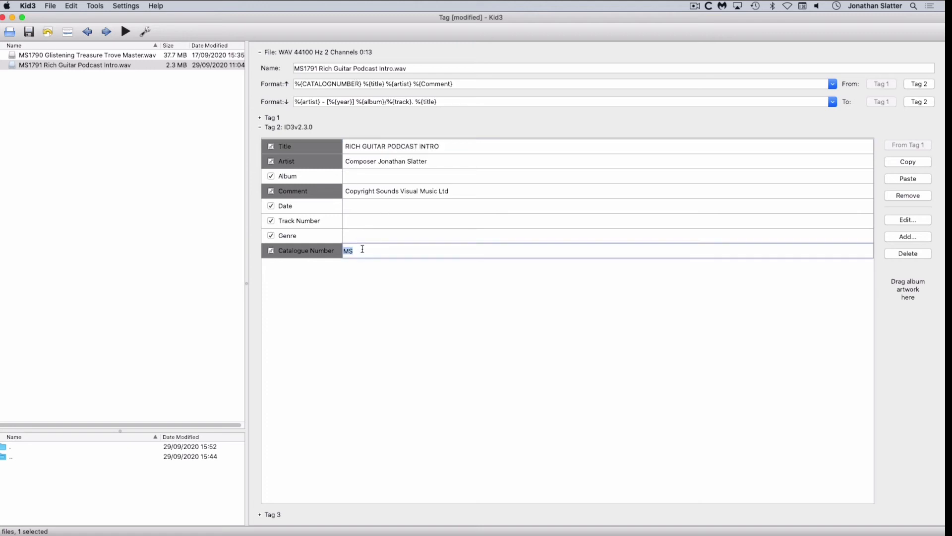
{"action": "left_click", "coordinate": [364, 250]}
{"action": "type", "text": "1791"}
{"action": "key", "text": "Return"}
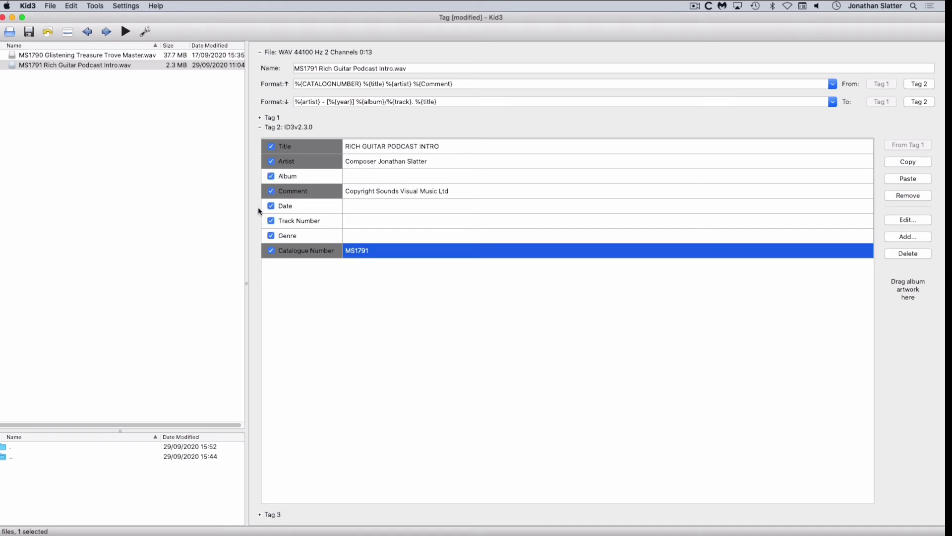
Step: Examine the Tag 2 fields of both files together, then those of the MS1790 file alone
{"action": "left_click", "coordinate": [271, 205]}
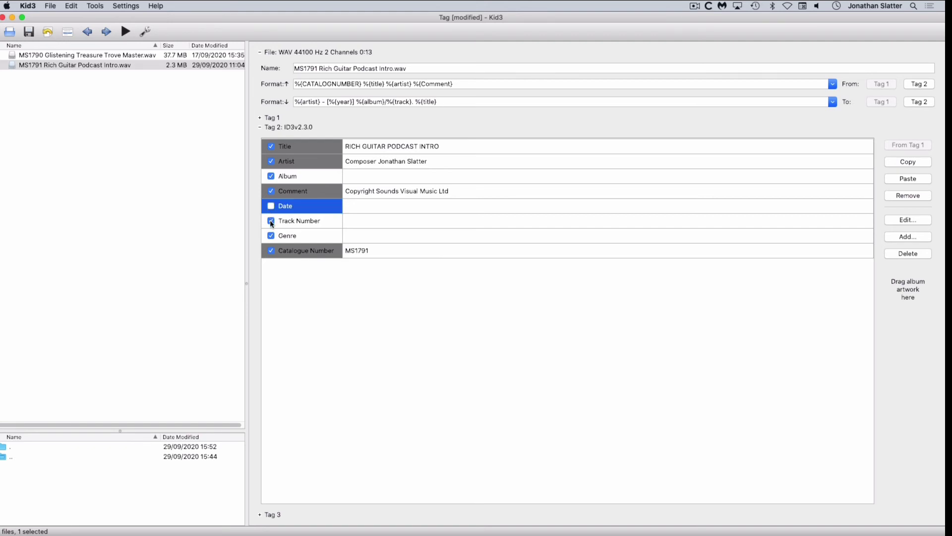
{"action": "key", "text": "super+a"}
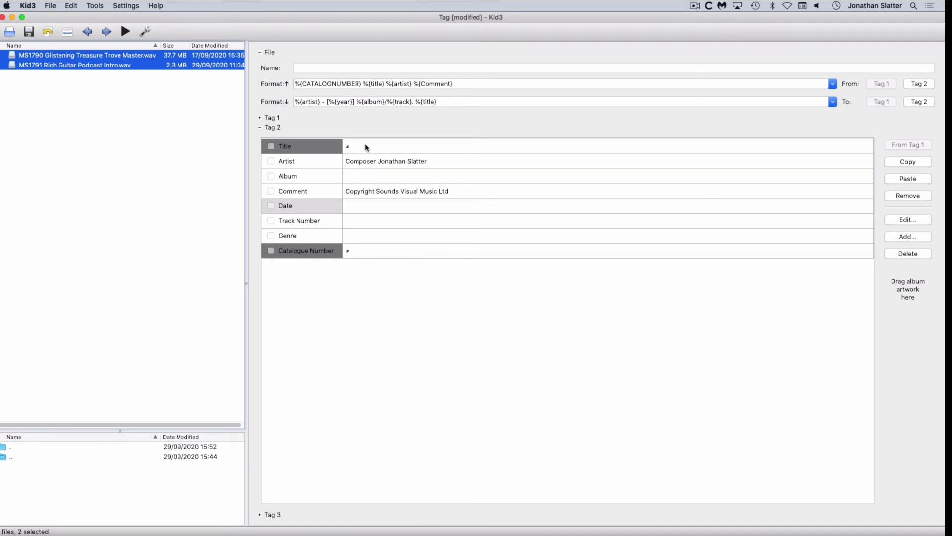
{"action": "left_click", "coordinate": [165, 140]}
{"action": "left_click", "coordinate": [101, 55], "text": "shift"}
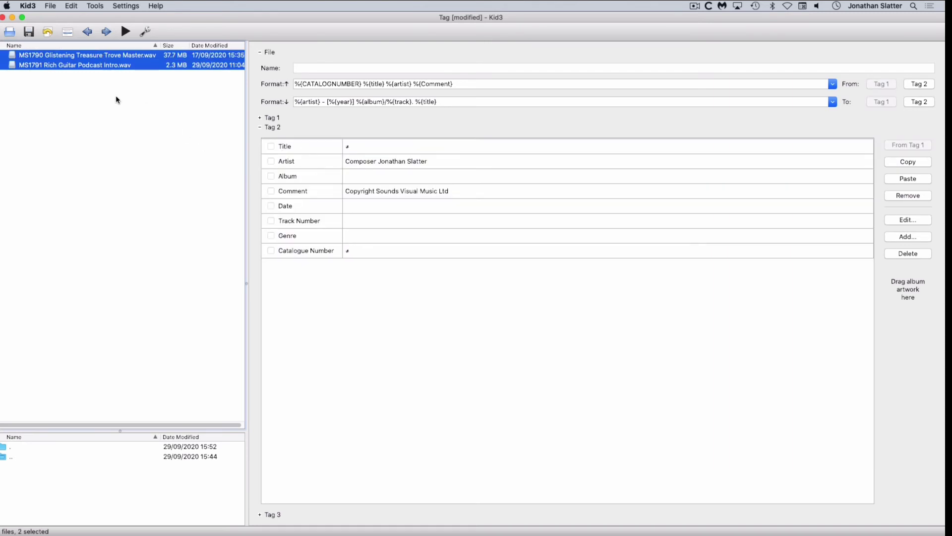
{"action": "left_click", "coordinate": [115, 100]}
{"action": "left_click", "coordinate": [105, 56]}
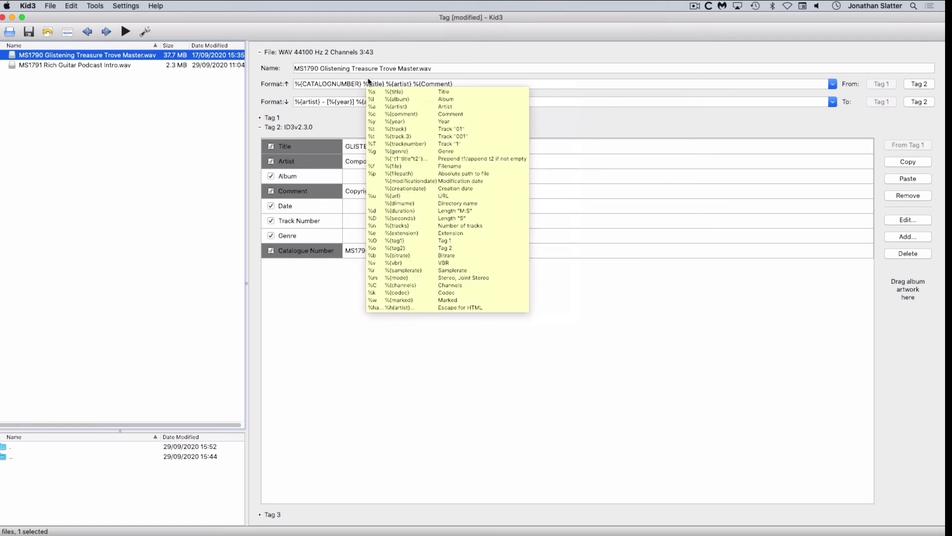
Step: Generate both files' names from Tag 2 using the format %{CATALOGNUMBER} %{title} %{artist} %{Comment}
{"action": "mouse_move", "coordinate": [471, 83]}
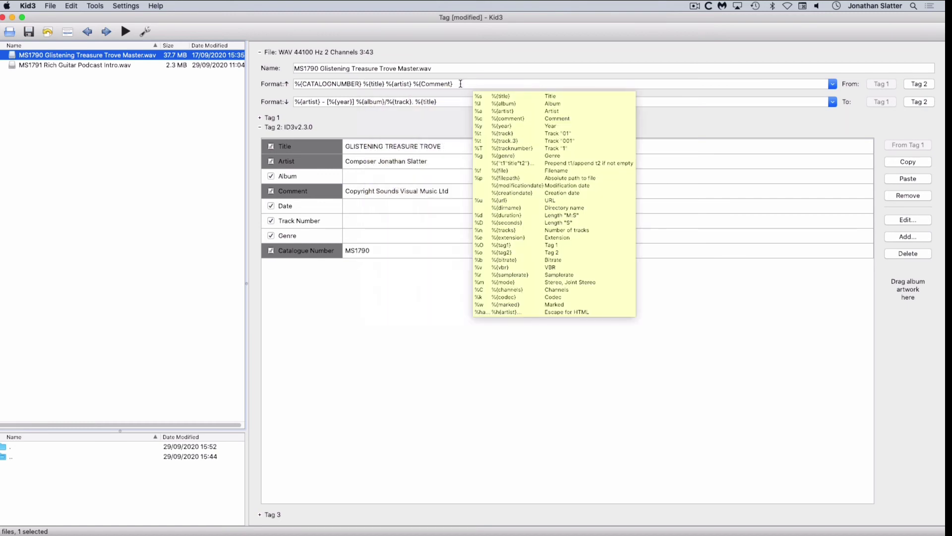
{"action": "left_click", "coordinate": [832, 85]}
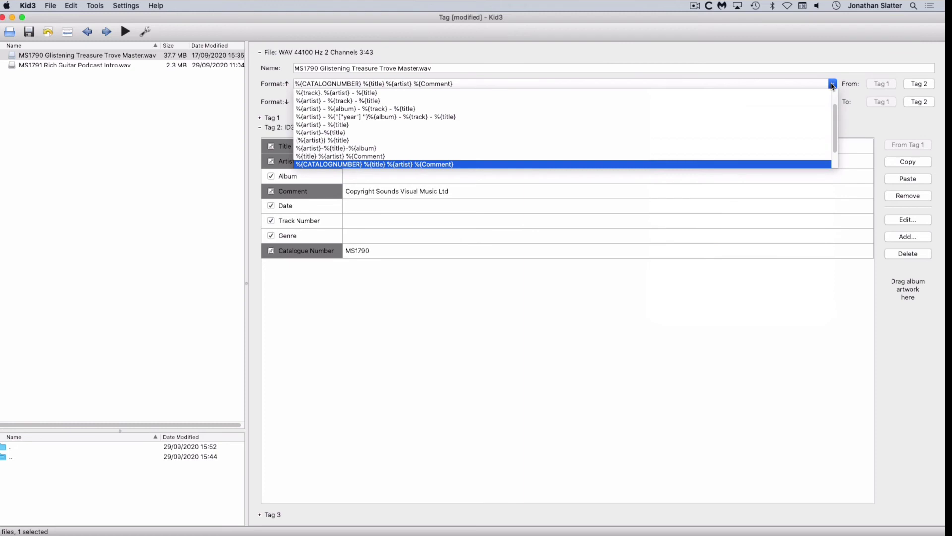
{"action": "left_click", "coordinate": [361, 74]}
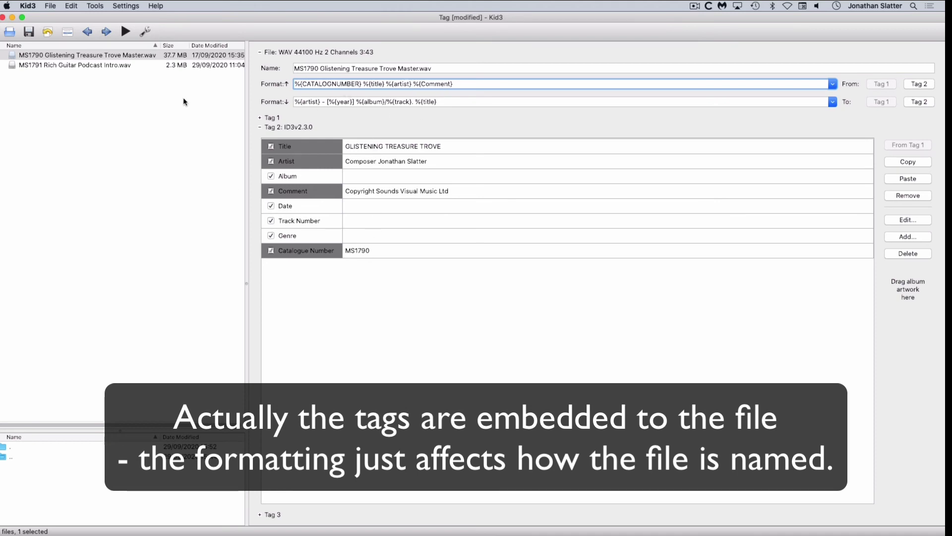
{"action": "left_click", "coordinate": [100, 63], "text": "shift"}
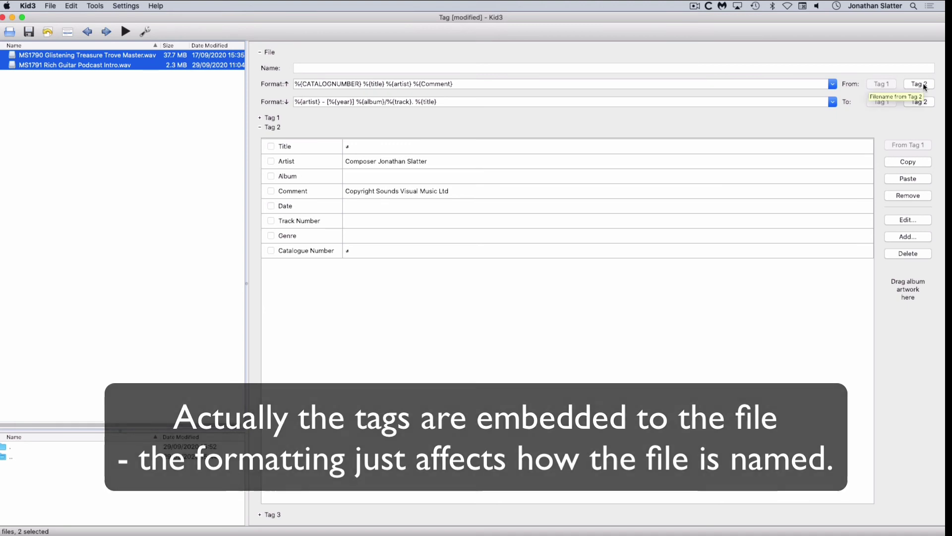
{"action": "left_click", "coordinate": [921, 83]}
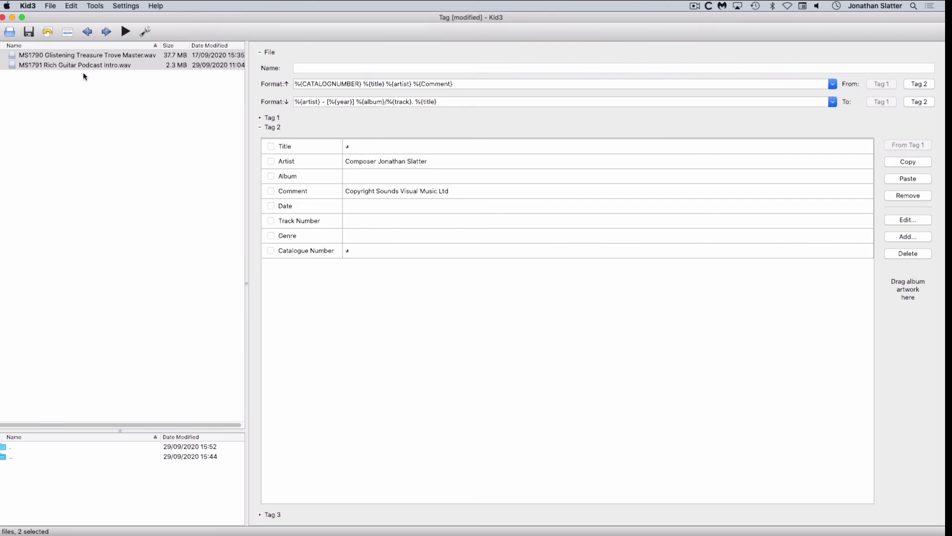
Step: Check the new file name of each WAV file and save the changes to both files
{"action": "left_click", "coordinate": [78, 56]}
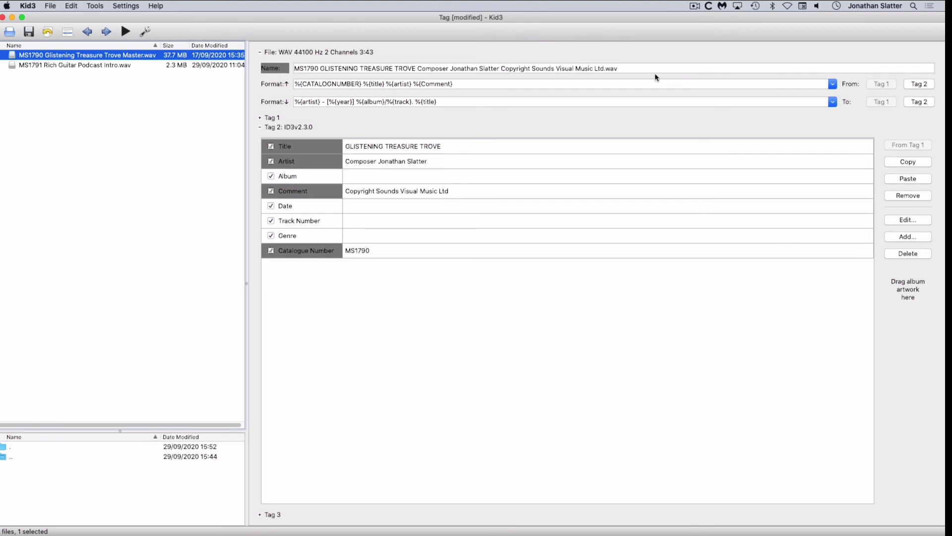
{"action": "left_click", "coordinate": [93, 63]}
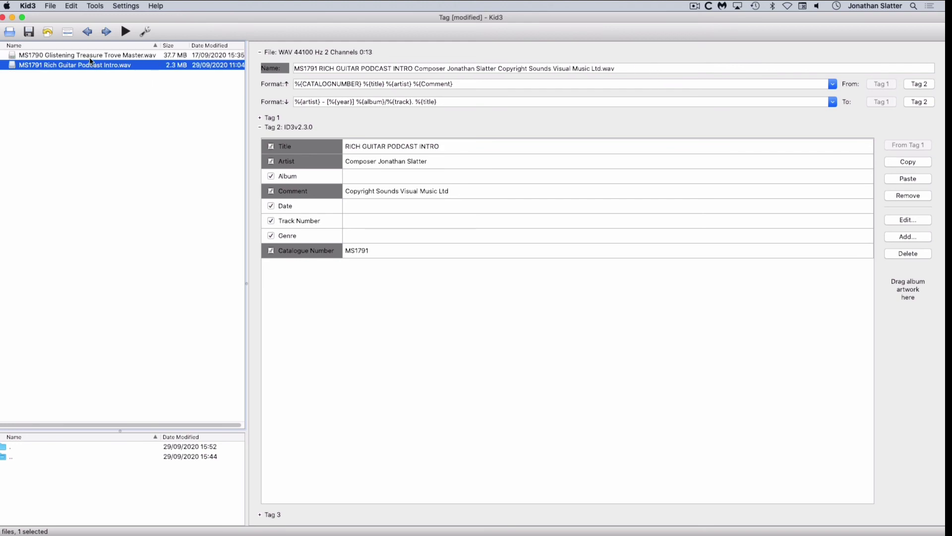
{"action": "left_click", "coordinate": [90, 61]}
{"action": "left_click", "coordinate": [87, 66]}
{"action": "left_click", "coordinate": [29, 32]}
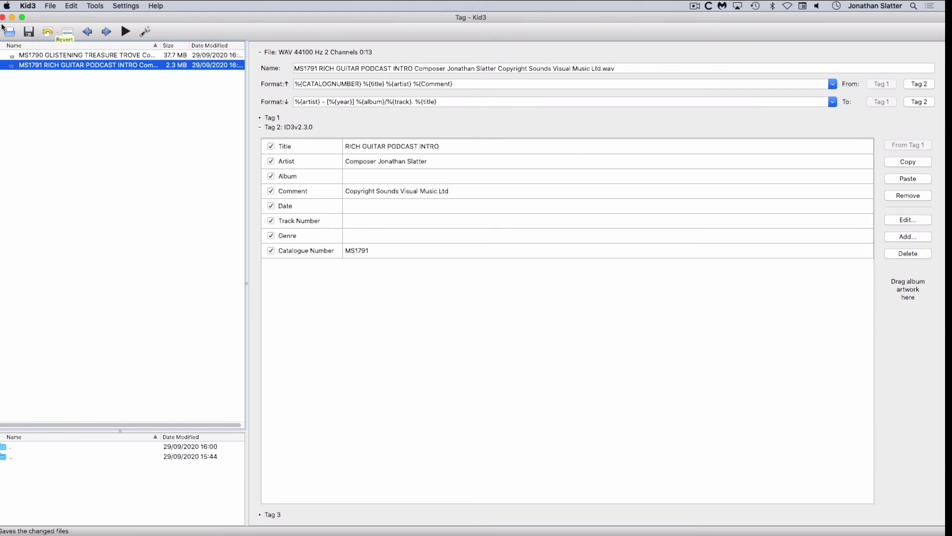
Step: Inspect the full names of the saved WAV files in the desktop's Tag folder in Finder, and return to Kid3
{"action": "left_click_drag", "start_coordinate": [34, 18], "coordinate": [258, 19]}
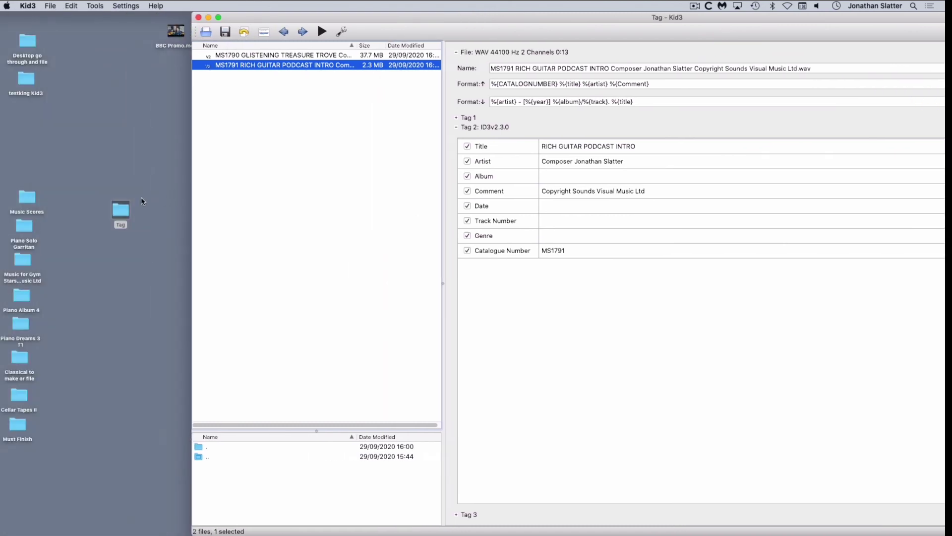
{"action": "double_click", "coordinate": [122, 211]}
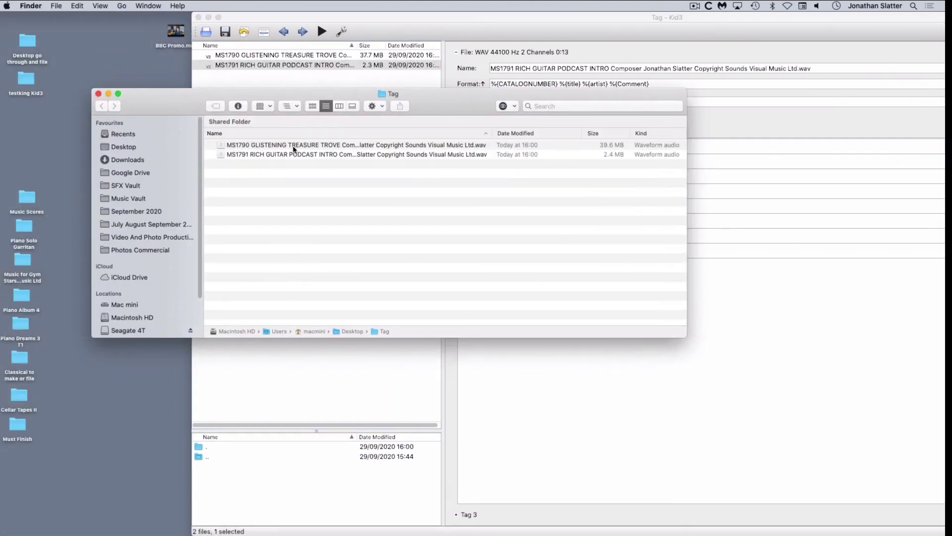
{"action": "left_click_drag", "start_coordinate": [490, 131], "coordinate": [569, 131]}
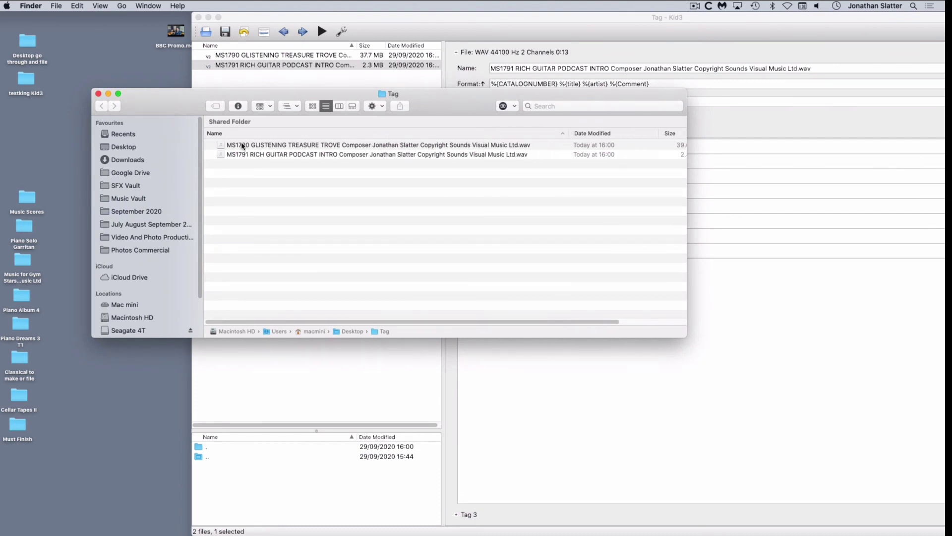
{"action": "left_click_drag", "start_coordinate": [167, 101], "coordinate": [64, 100]}
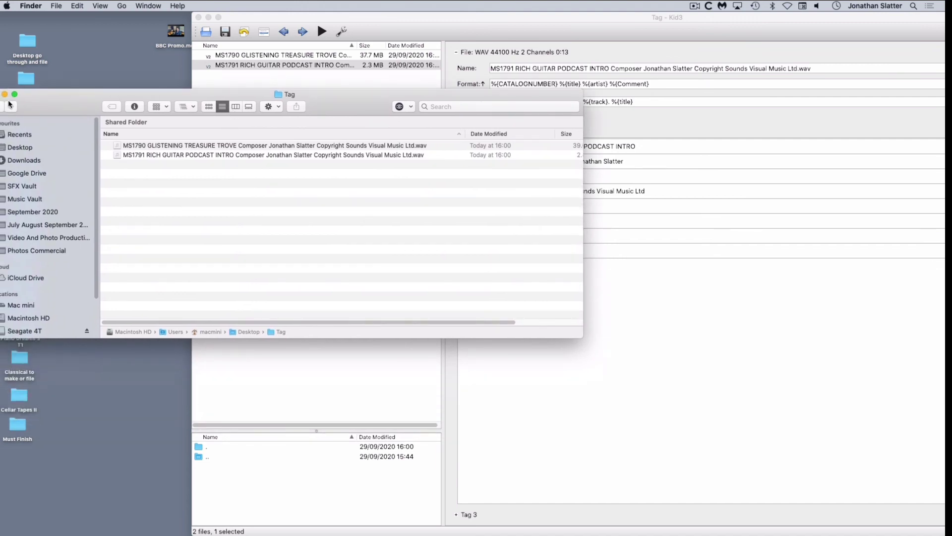
{"action": "key", "text": "cmd+w"}
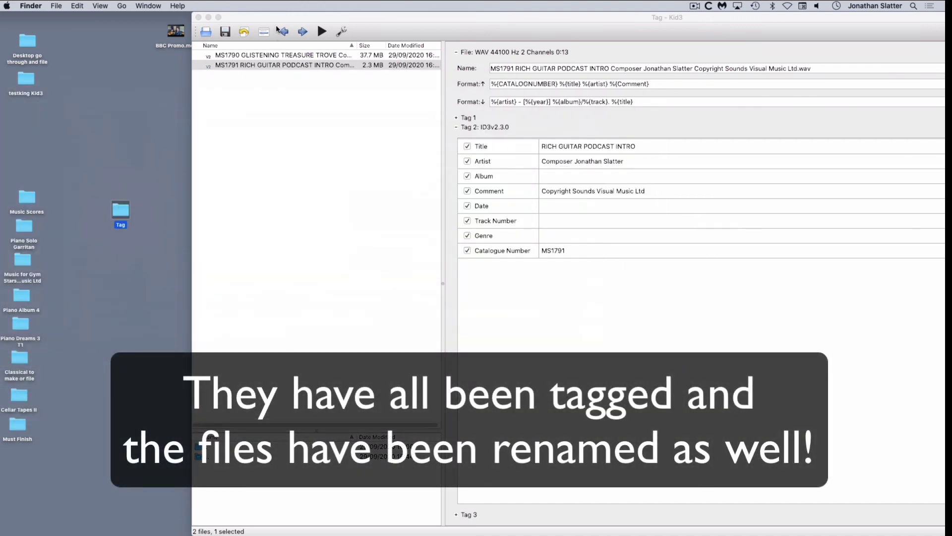
{"action": "double_click", "coordinate": [419, 19]}
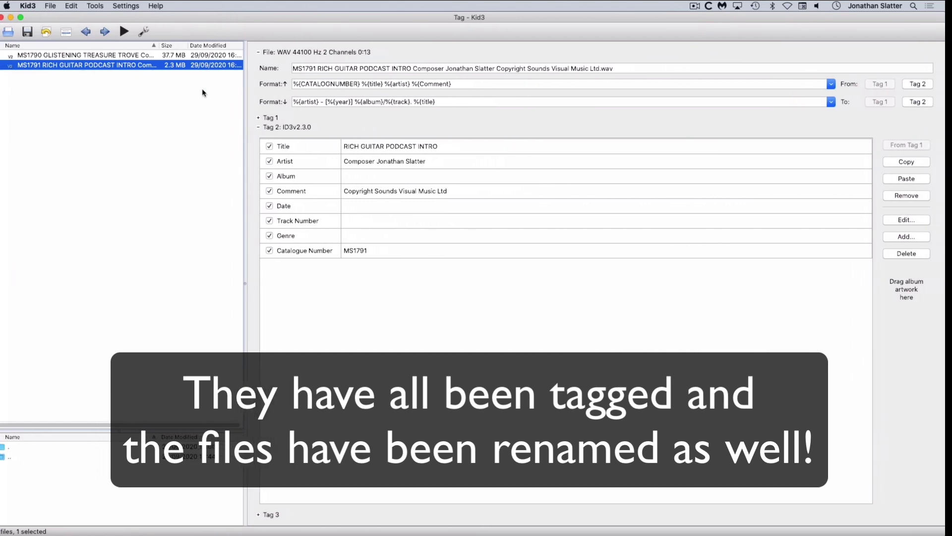